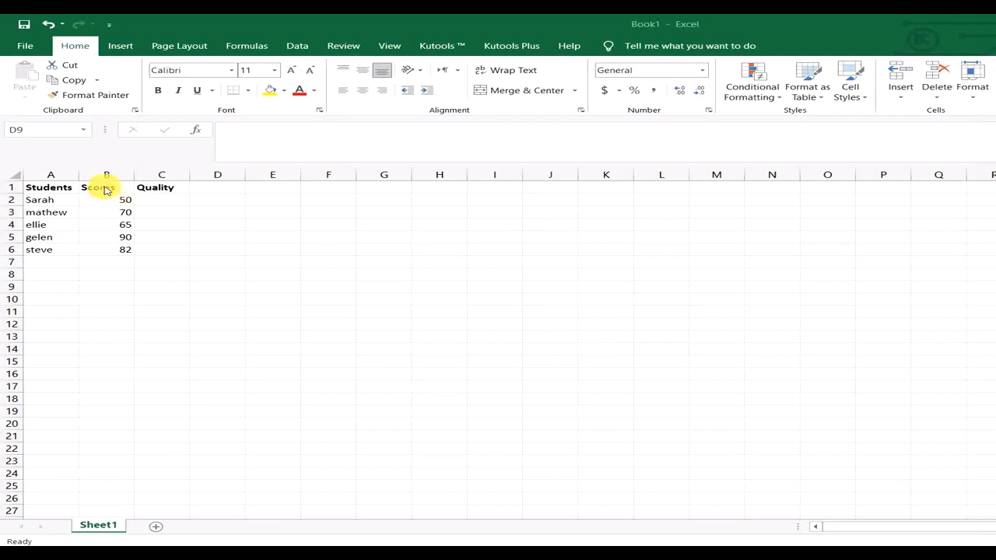
Start an IFS formula in cell C2 whose first condition returns "A" when B2>=90.
{"action": "left_click", "coordinate": [148, 216]}
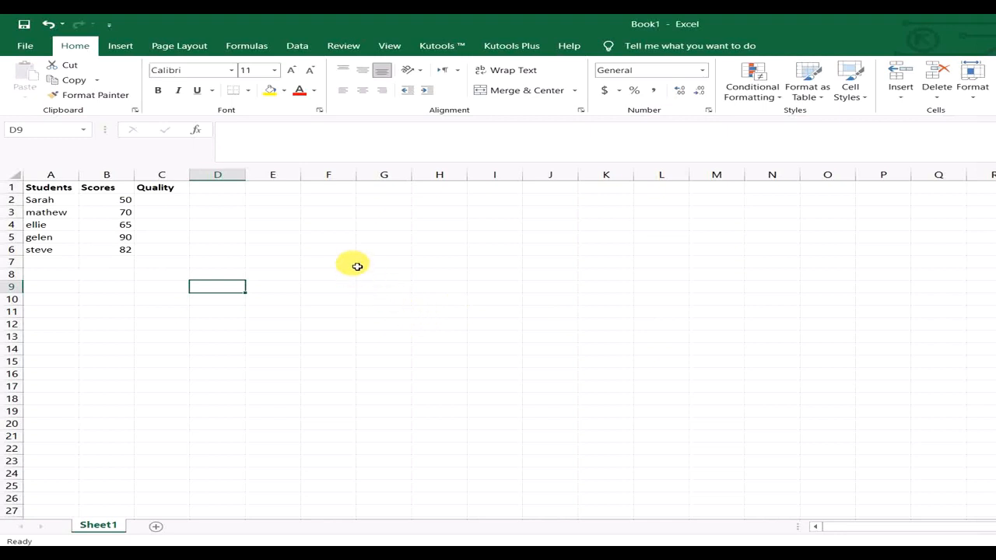
{"action": "left_click", "coordinate": [150, 200]}
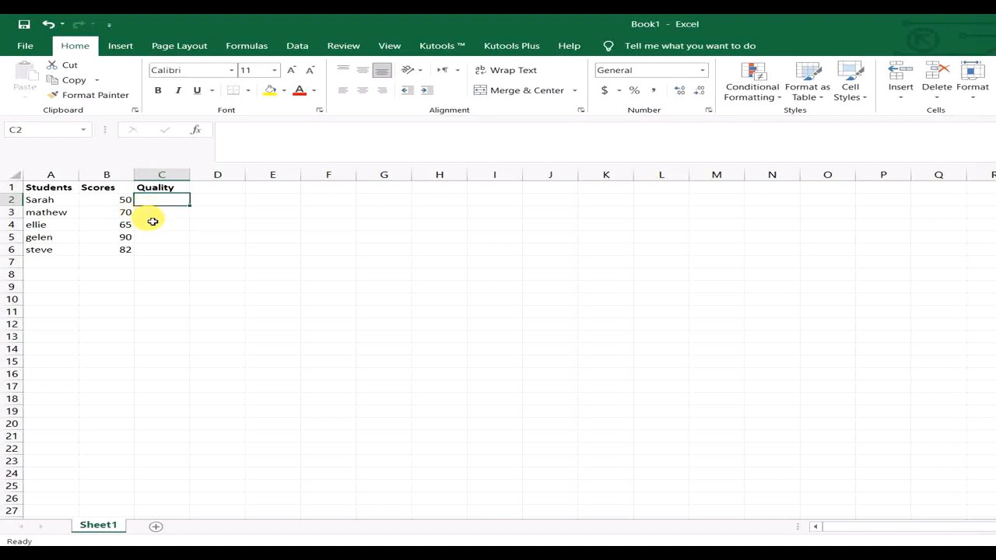
{"action": "type", "text": "="}
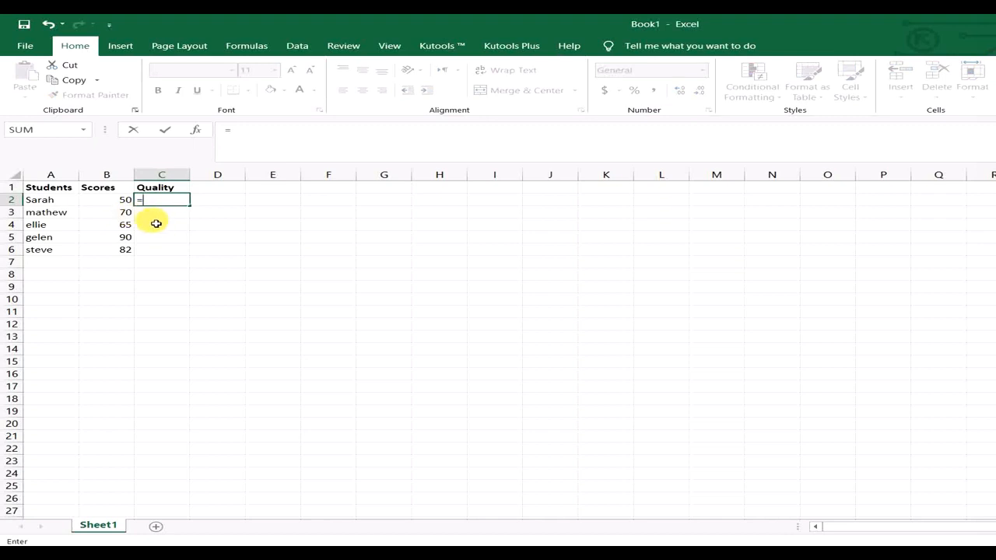
{"action": "type", "text": "i"}
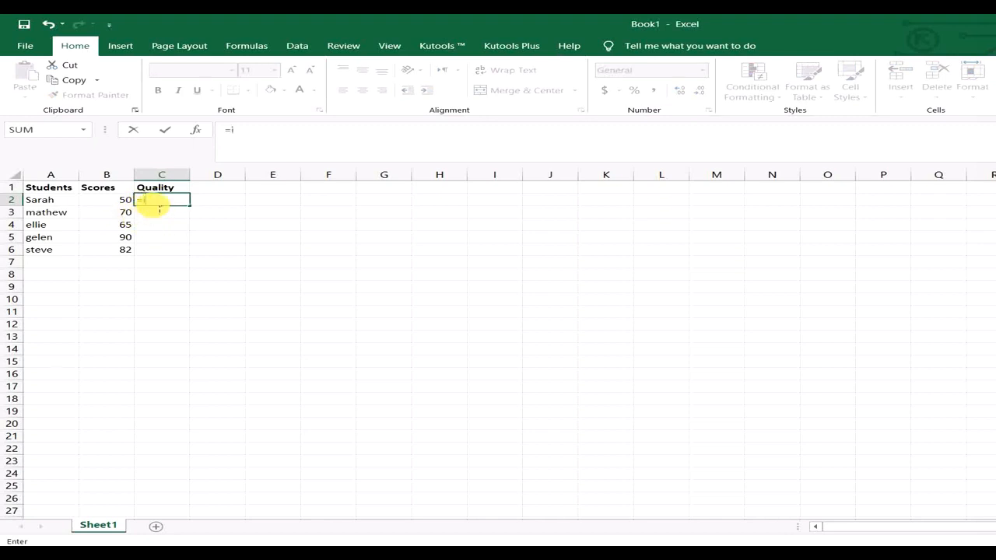
{"action": "type", "text": "d"}
{"action": "key", "text": "BackSpace"}
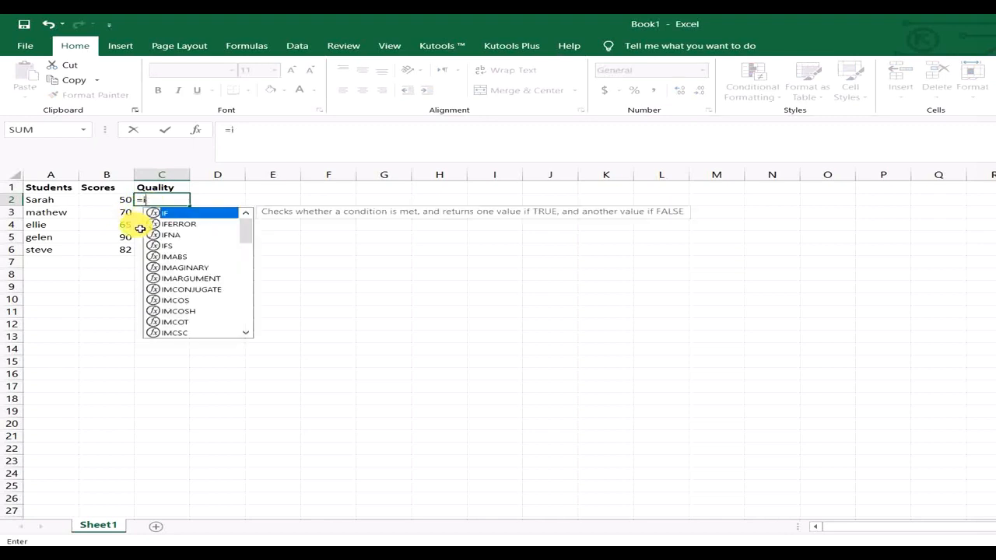
{"action": "type", "text": "fs"}
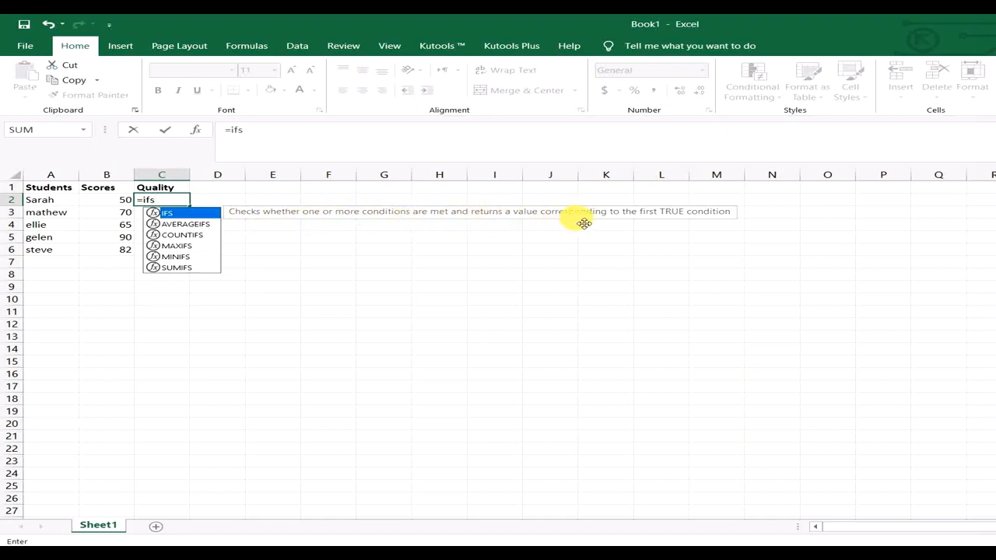
{"action": "double_click", "coordinate": [214, 217]}
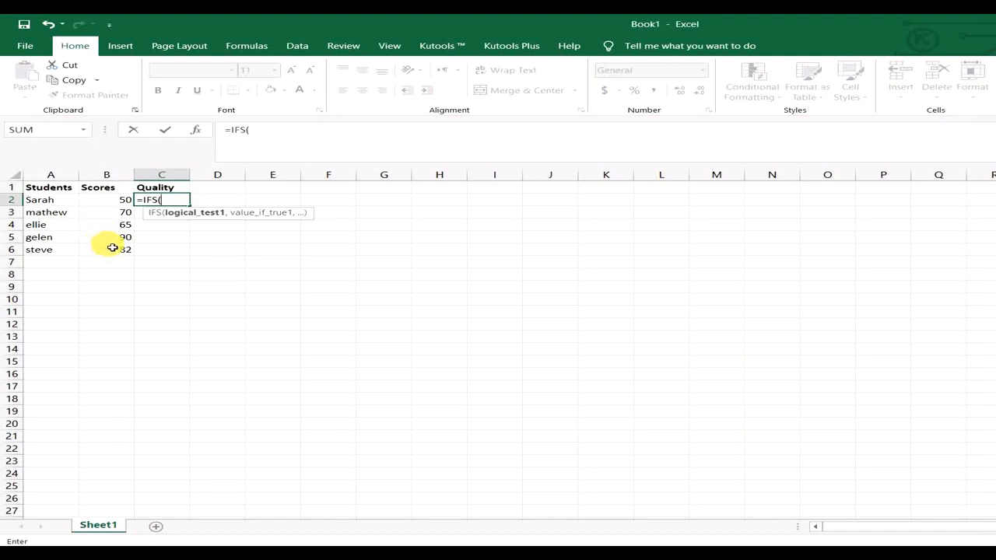
{"action": "left_click", "coordinate": [104, 204]}
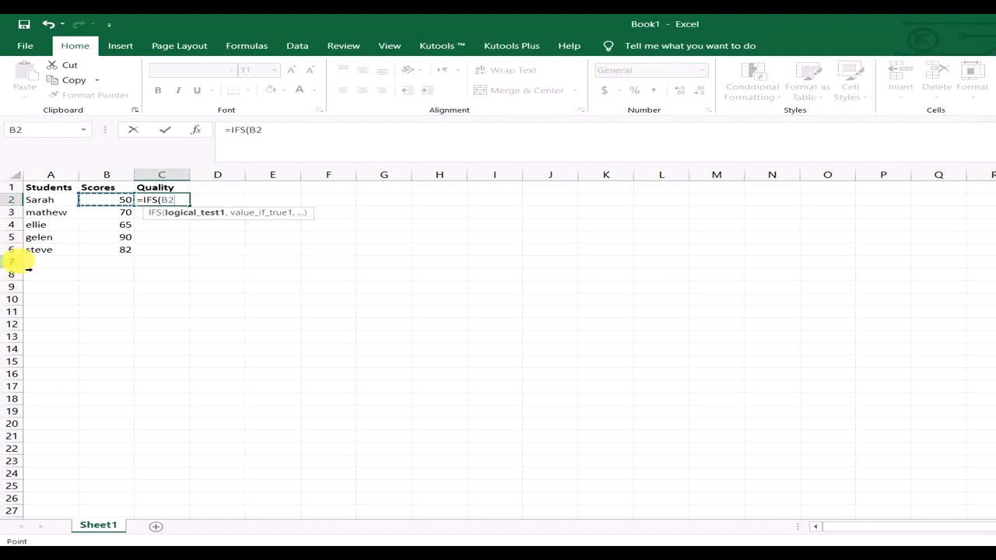
{"action": "type", "text": ">"}
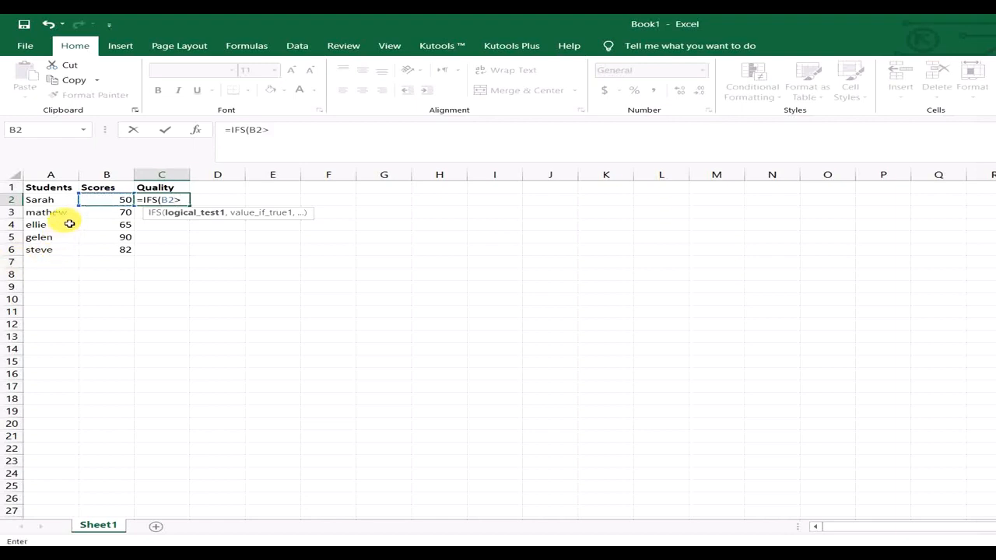
{"action": "type", "text": "=90,\""}
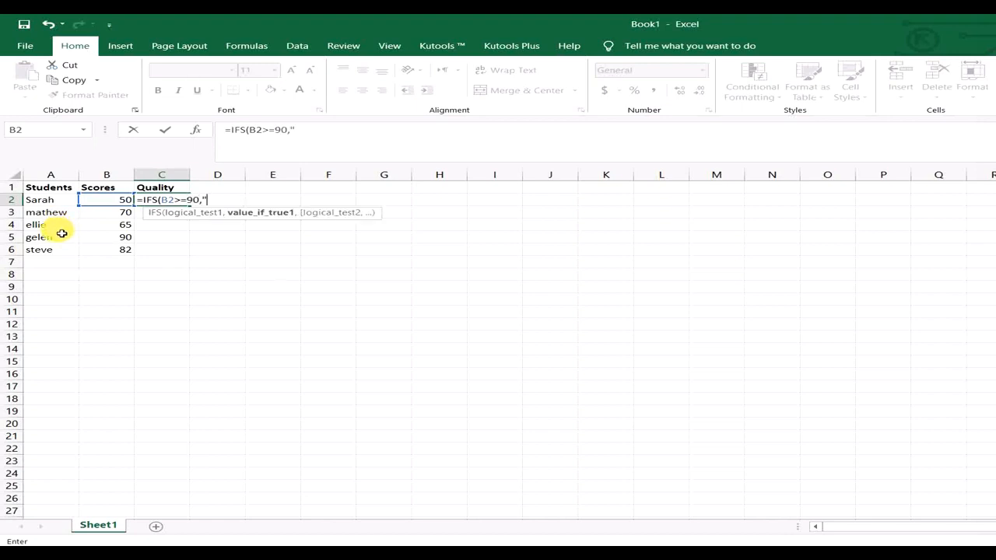
{"action": "type", "text": "A\","}
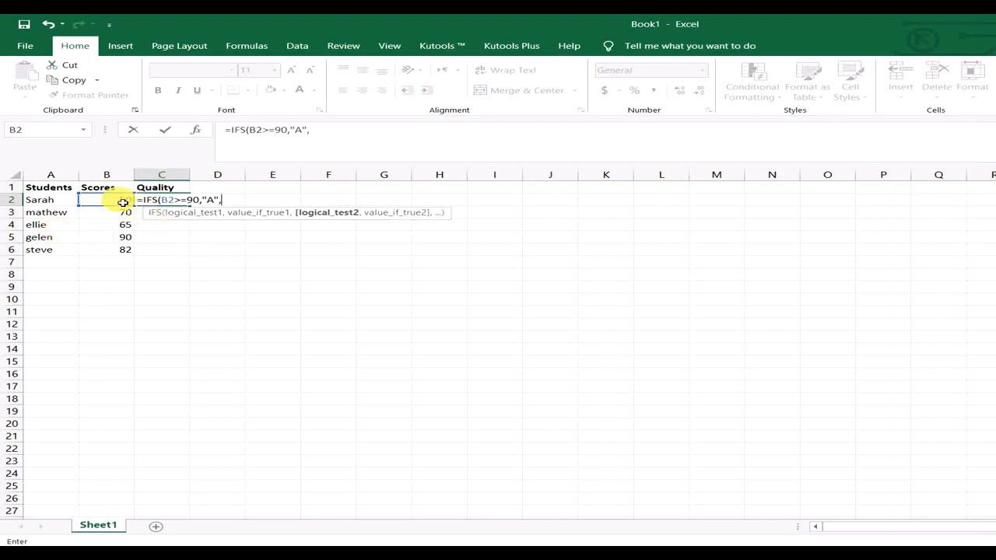
Add a second condition to the C2 IFS formula that returns "B" when B2>=60.
{"action": "left_click", "coordinate": [123, 200]}
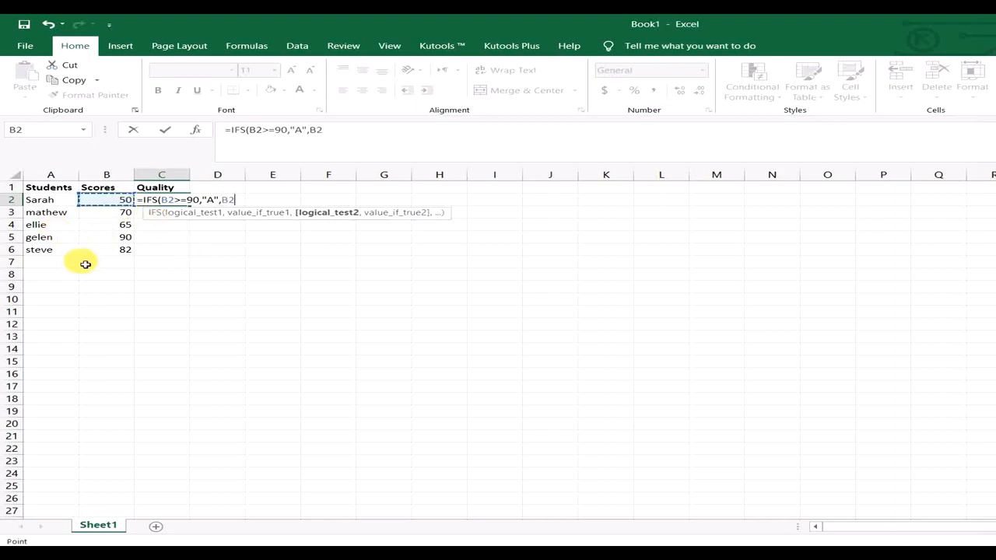
{"action": "type", "text": ">"}
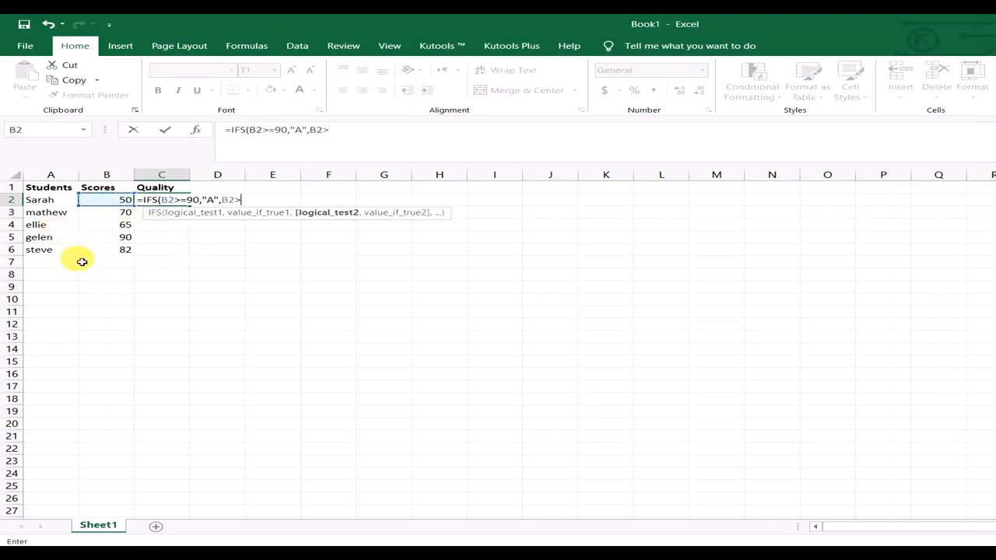
{"action": "type", "text": "=60,\""}
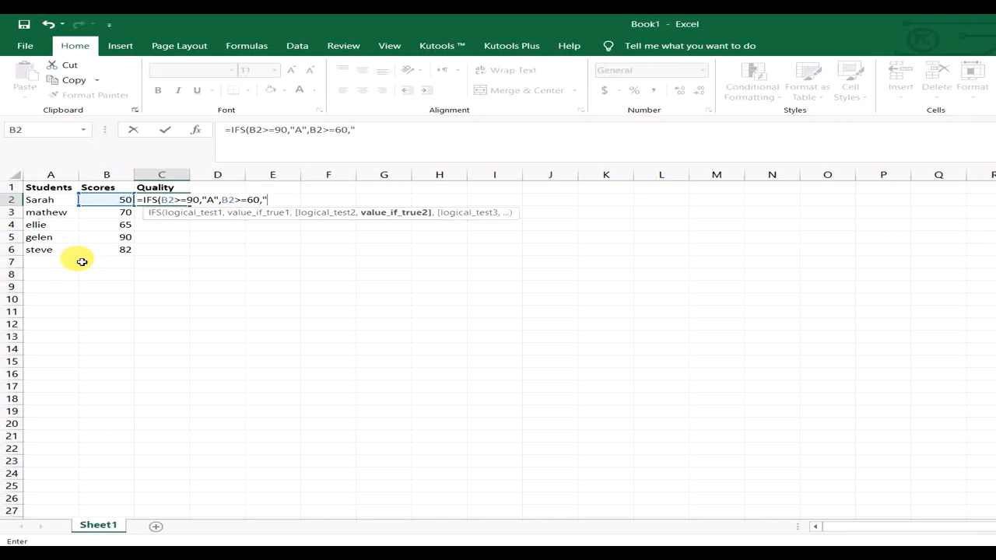
{"action": "type", "text": "B\","}
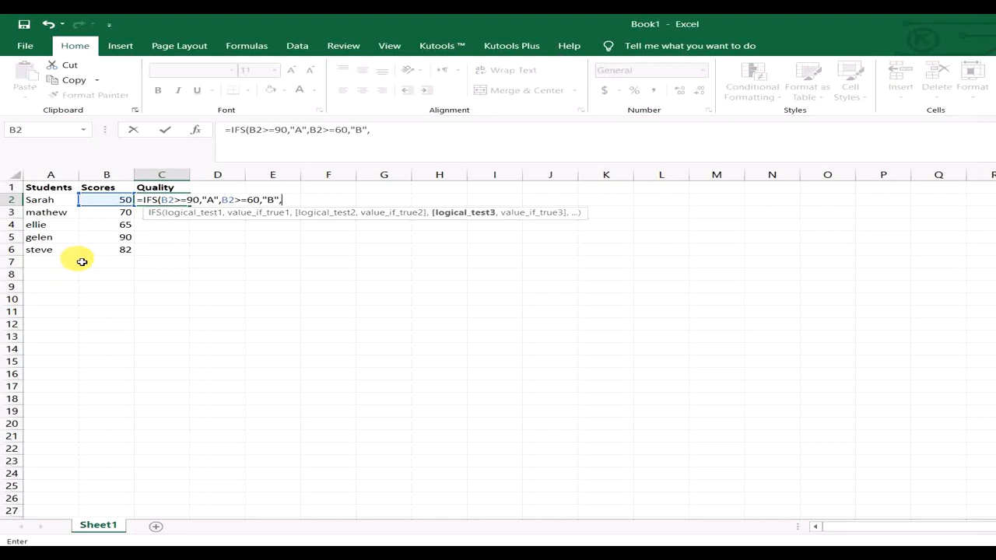
Add a third condition returning "C" when B2>=40, close the IFS formula and enter it in C2.
{"action": "left_click", "coordinate": [100, 200]}
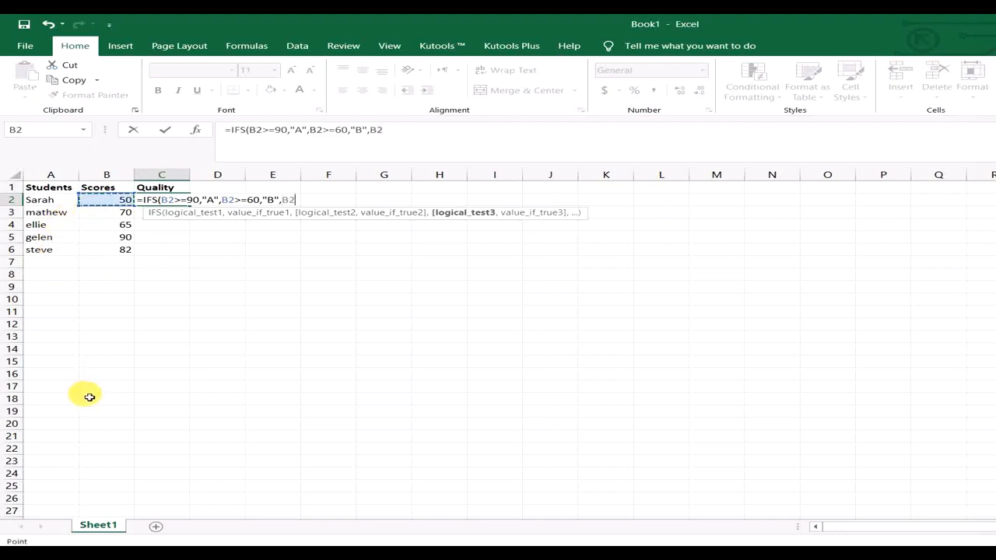
{"action": "type", "text": ">"}
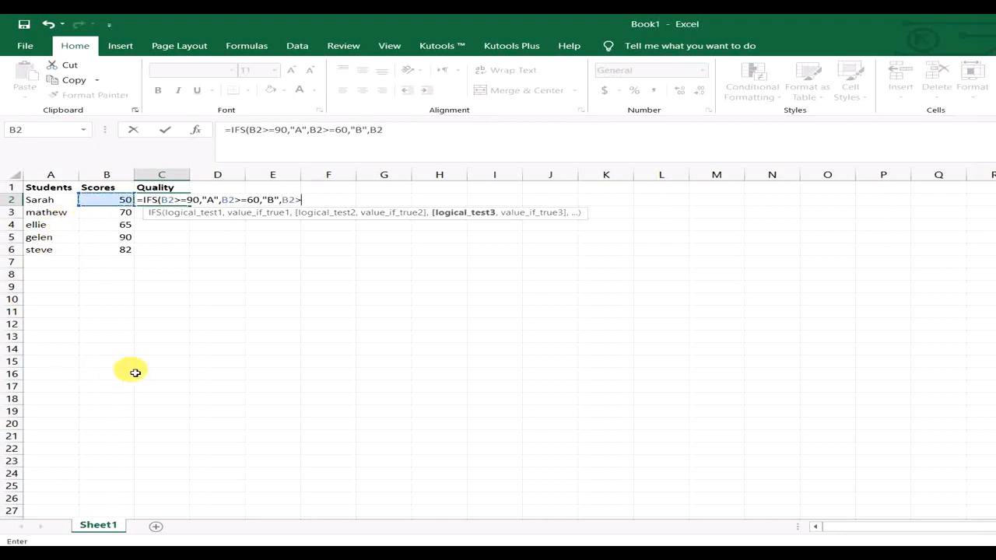
{"action": "type", "text": "=40,"}
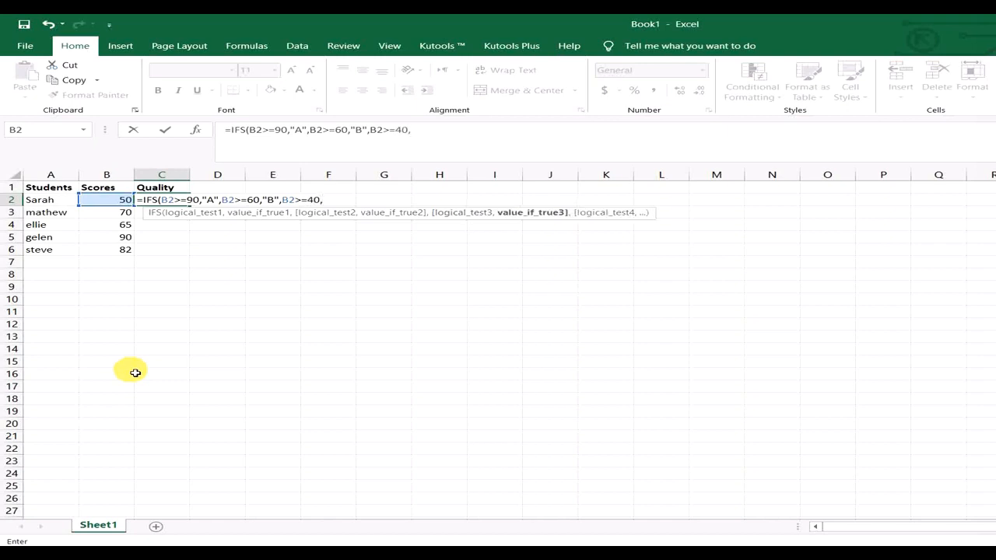
{"action": "type", "text": "C"}
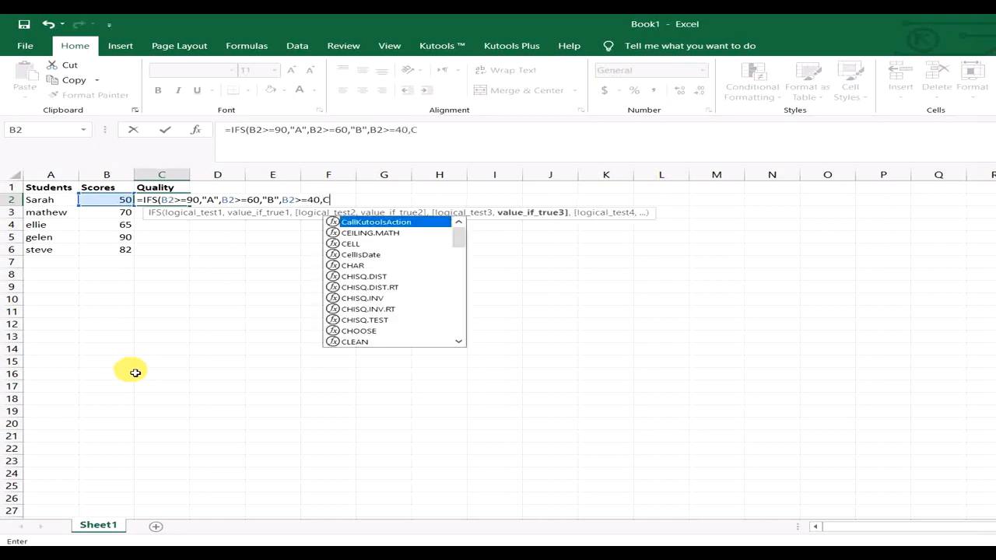
{"action": "key", "text": "BackSpace"}
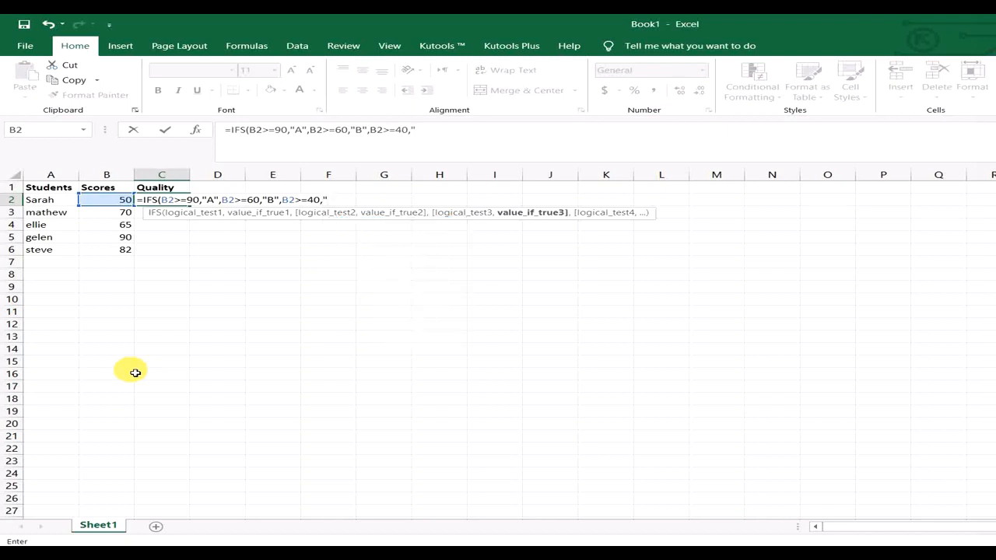
{"action": "type", "text": "\"C\")"}
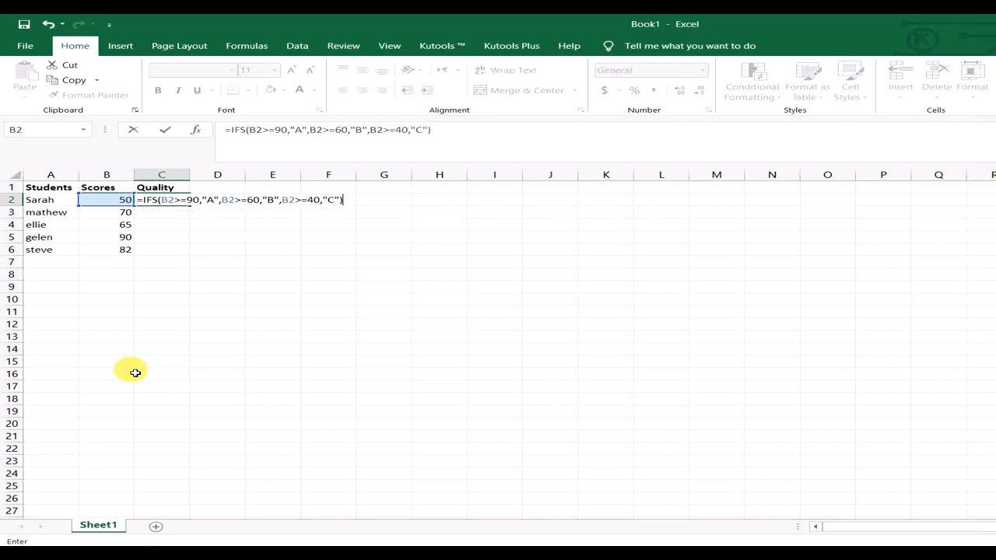
{"action": "key", "text": "Return"}
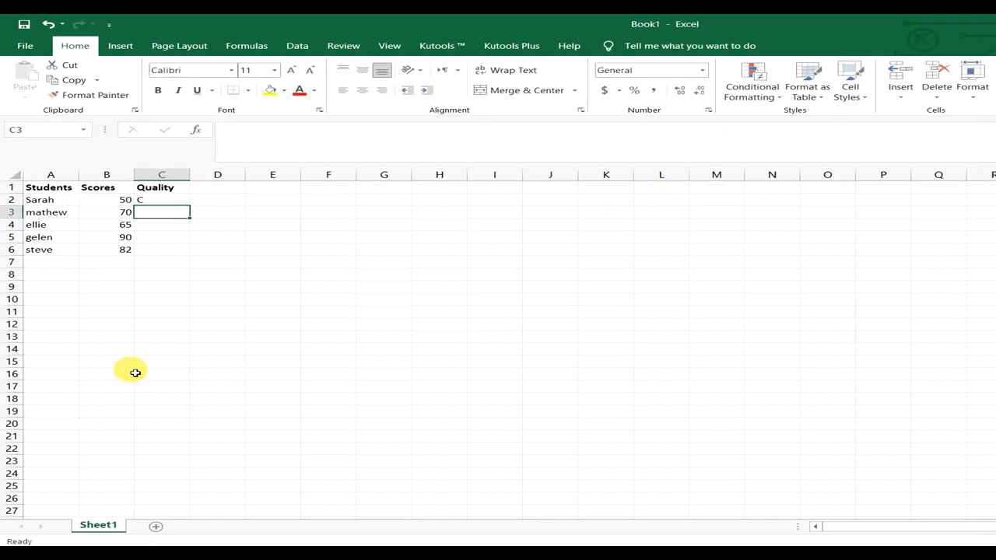
Fill the IFS formula from C2 down through C6 for the remaining students.
{"action": "left_click", "coordinate": [173, 201]}
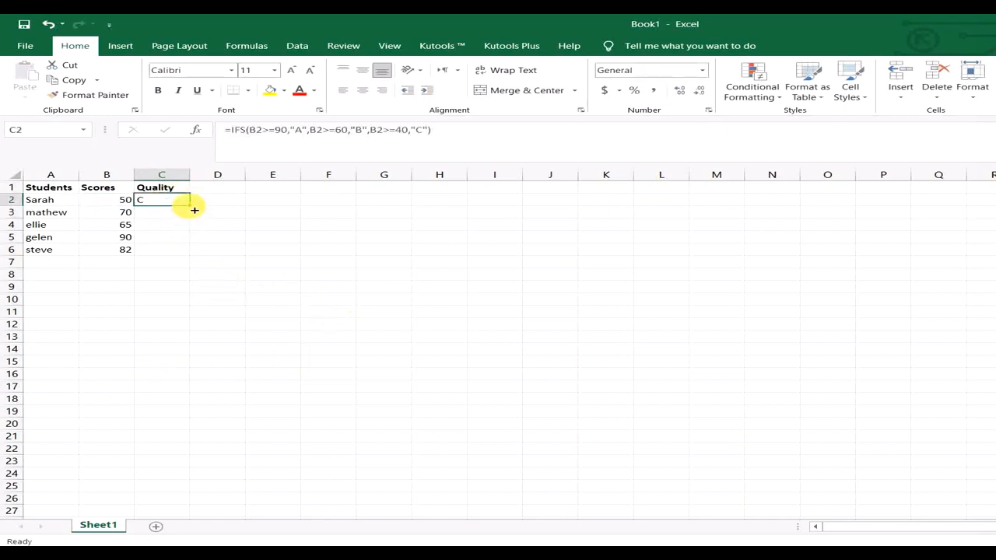
{"action": "left_click_drag", "start_coordinate": [193, 210], "coordinate": [188, 262]}
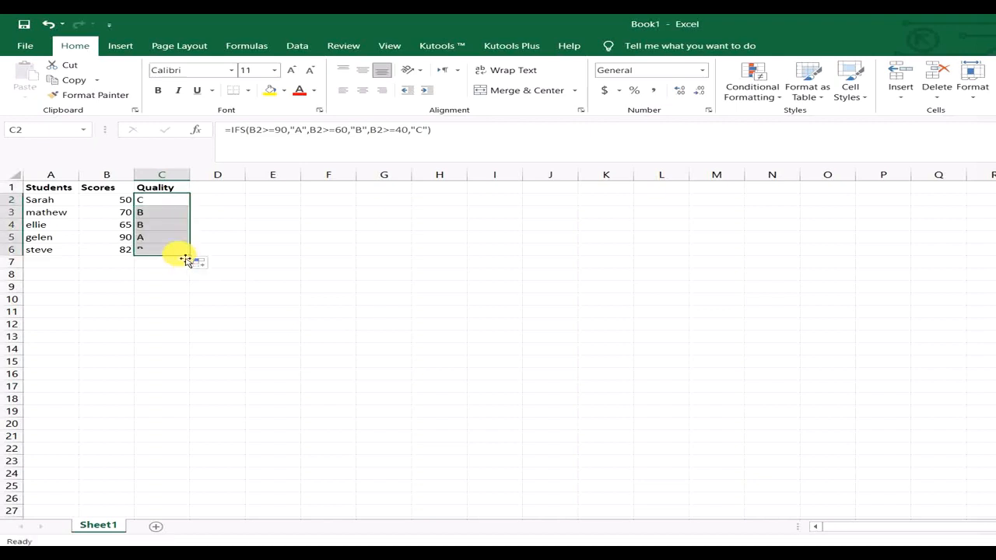
{"action": "left_click", "coordinate": [148, 202]}
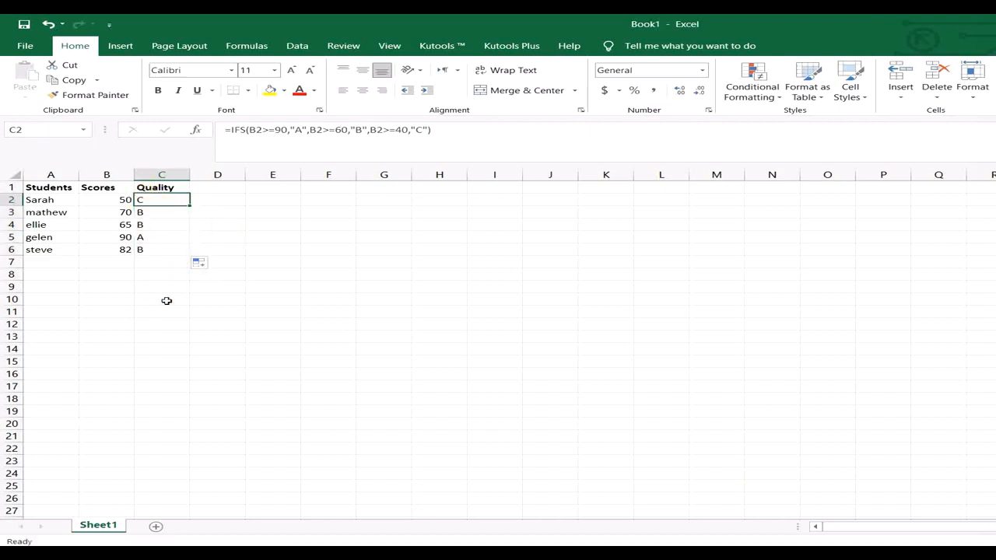
Examine the IFS formulas in C2, C3 and C4, checking which condition each score meets.
{"action": "double_click", "coordinate": [149, 202]}
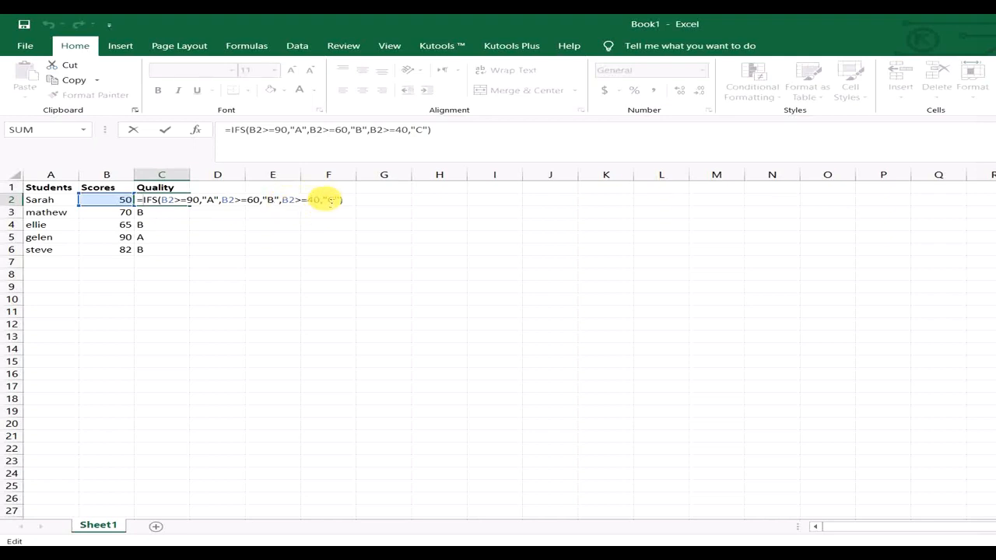
{"action": "key", "text": "Return"}
{"action": "double_click", "coordinate": [165, 214]}
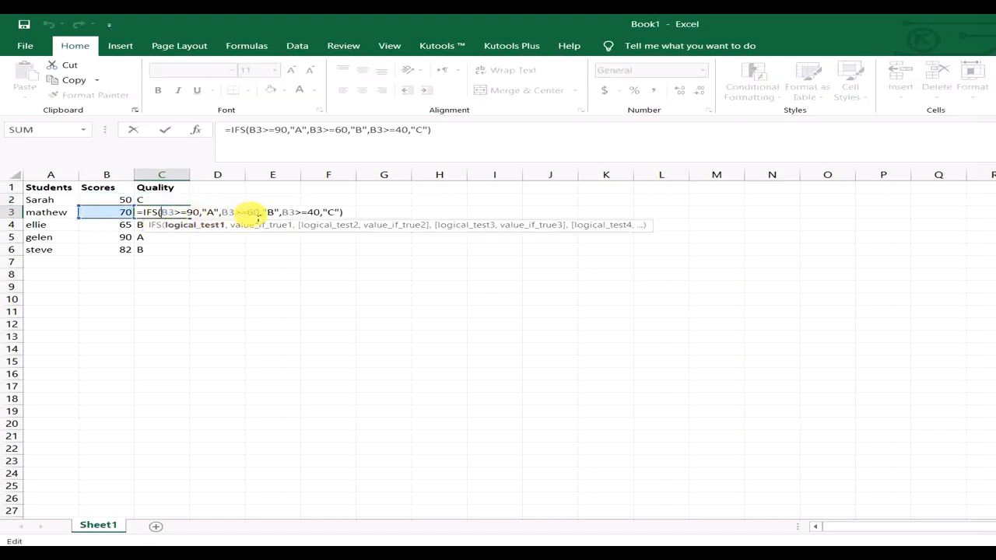
{"action": "key", "text": "Return"}
{"action": "double_click", "coordinate": [155, 226]}
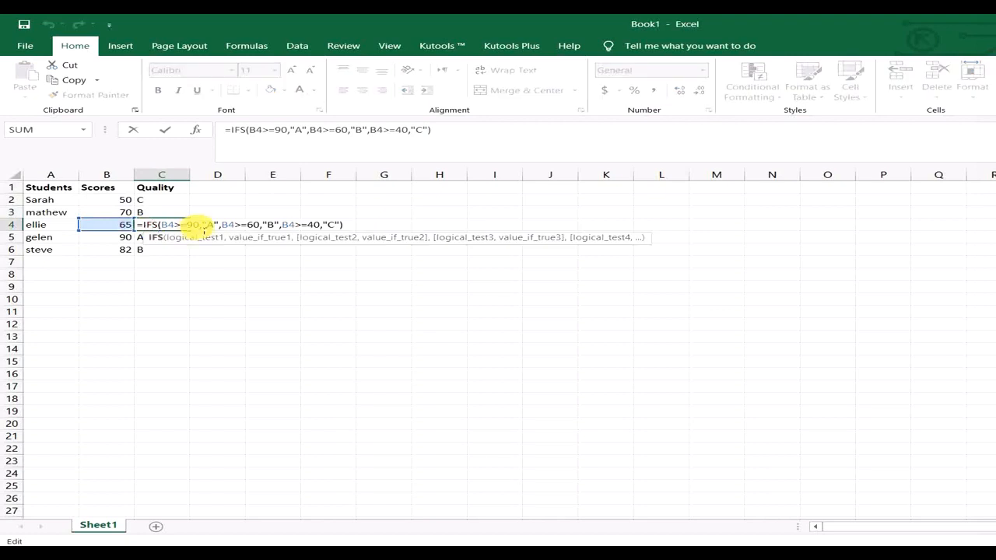
{"action": "left_click_drag", "start_coordinate": [224, 226], "coordinate": [263, 225]}
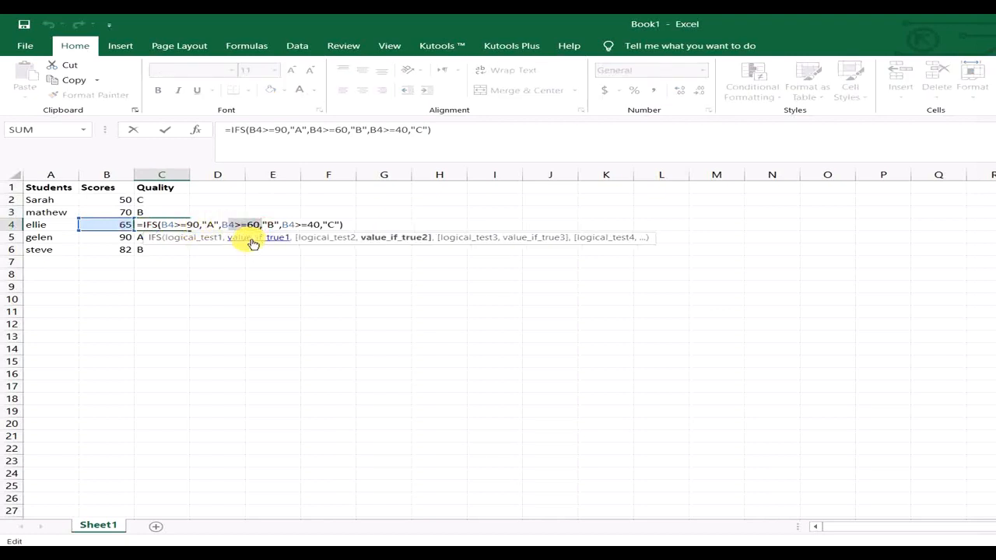
{"action": "key", "text": "Return"}
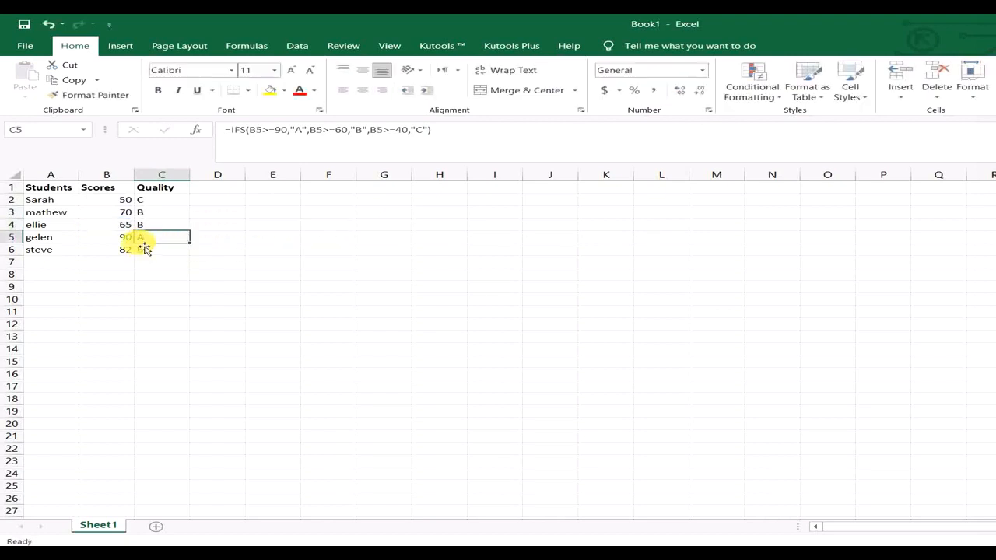
Examine the IFS formulas in C5 and C6, comparing their scores with the >=90 and >=60 conditions.
{"action": "double_click", "coordinate": [144, 237]}
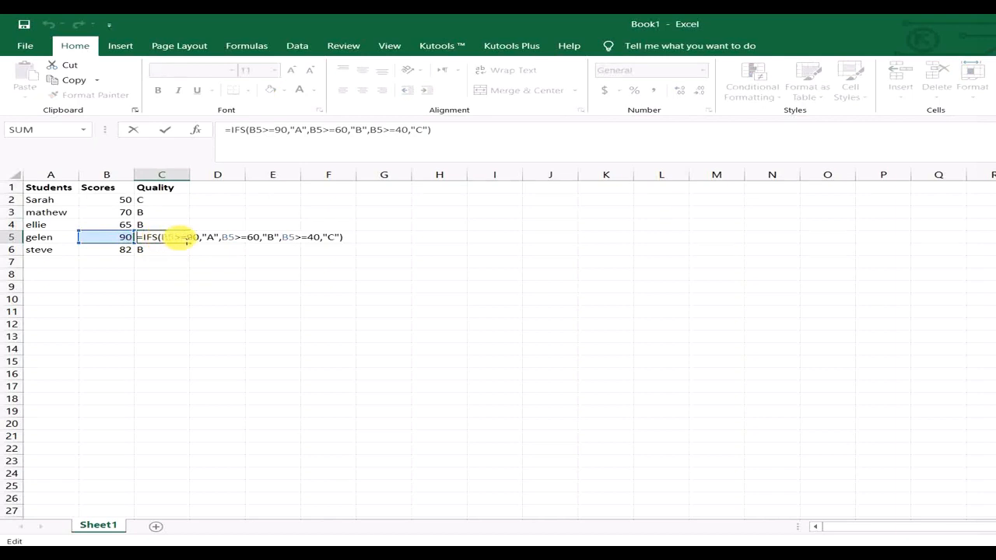
{"action": "left_click_drag", "start_coordinate": [181, 238], "coordinate": [201, 241]}
{"action": "key", "text": "Return"}
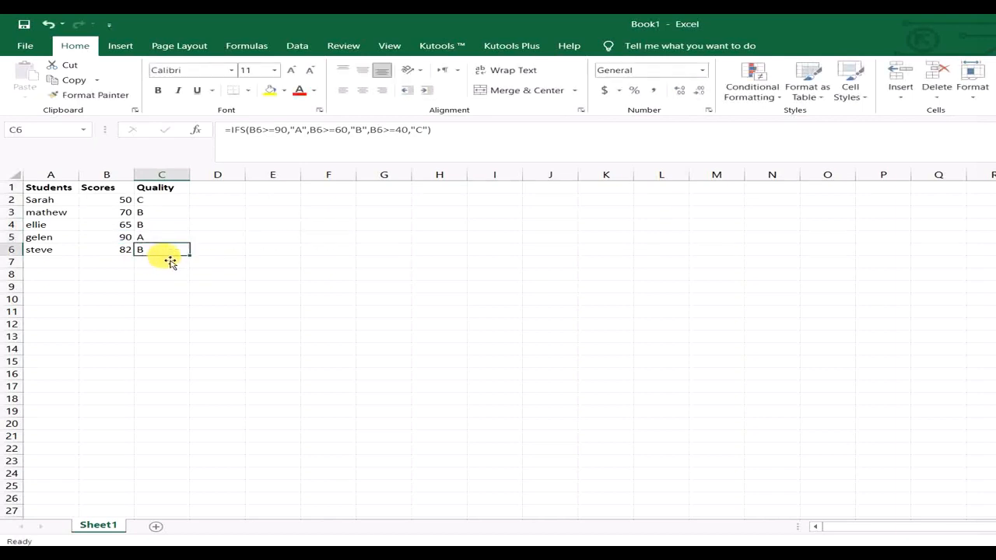
{"action": "double_click", "coordinate": [139, 250]}
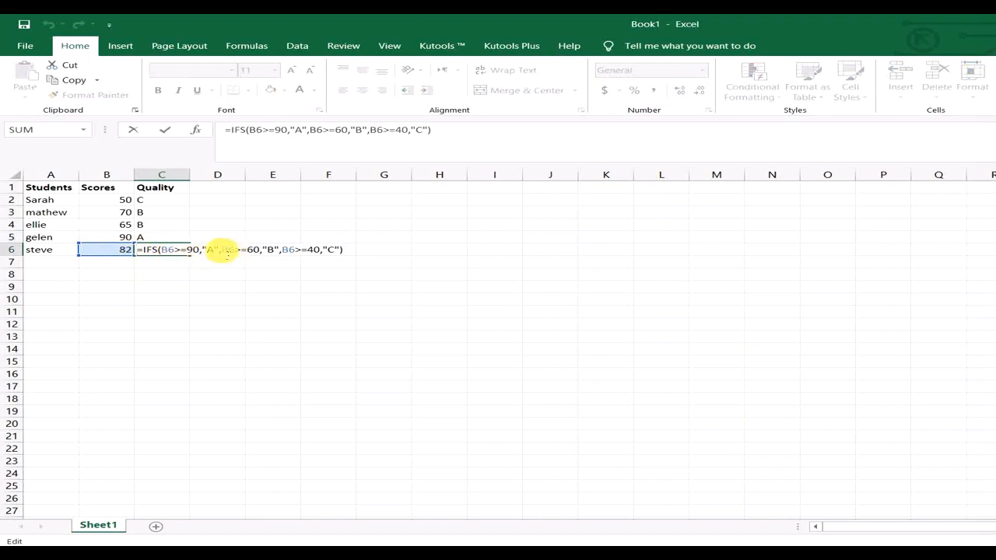
{"action": "left_click_drag", "start_coordinate": [222, 249], "coordinate": [247, 249]}
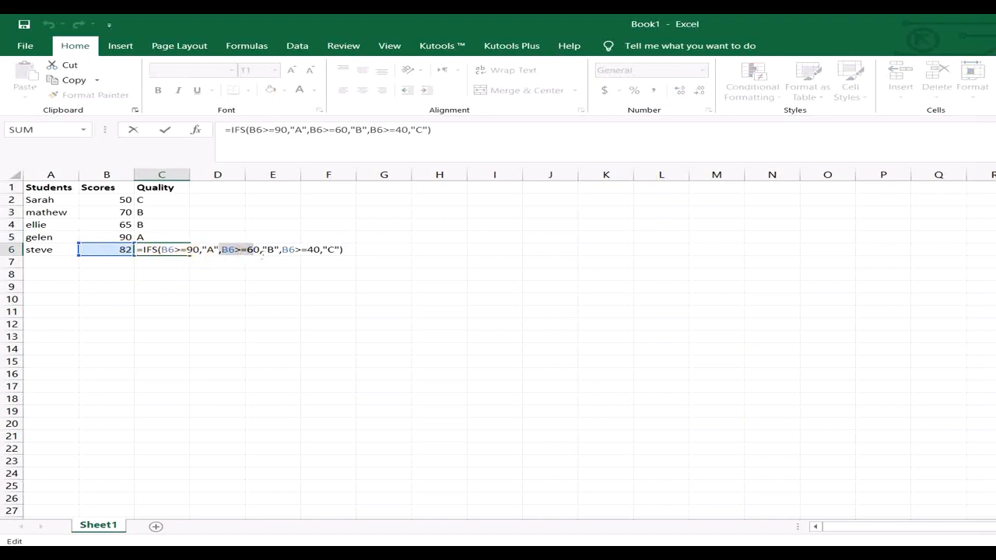
{"action": "left_click_drag", "start_coordinate": [160, 250], "coordinate": [200, 250]}
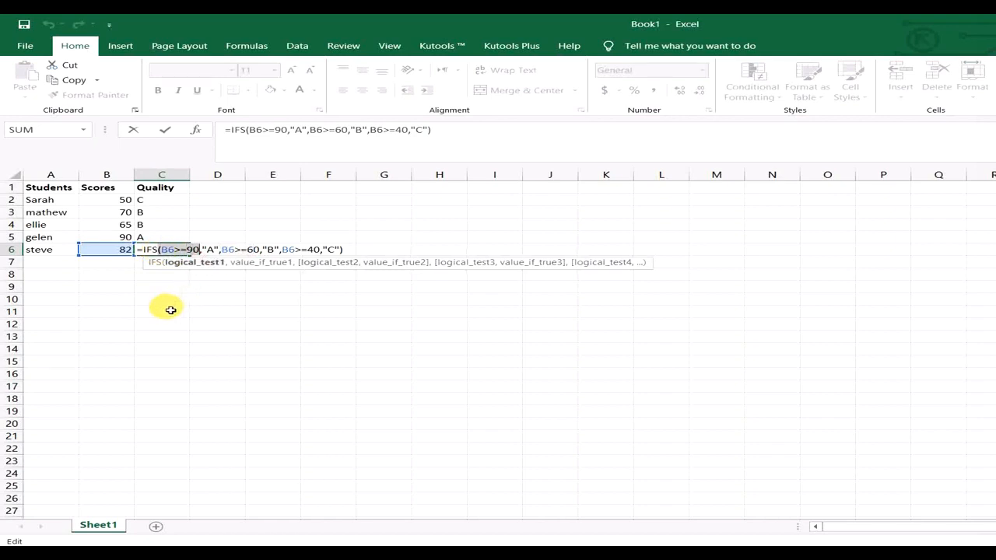
{"action": "key", "text": "Return"}
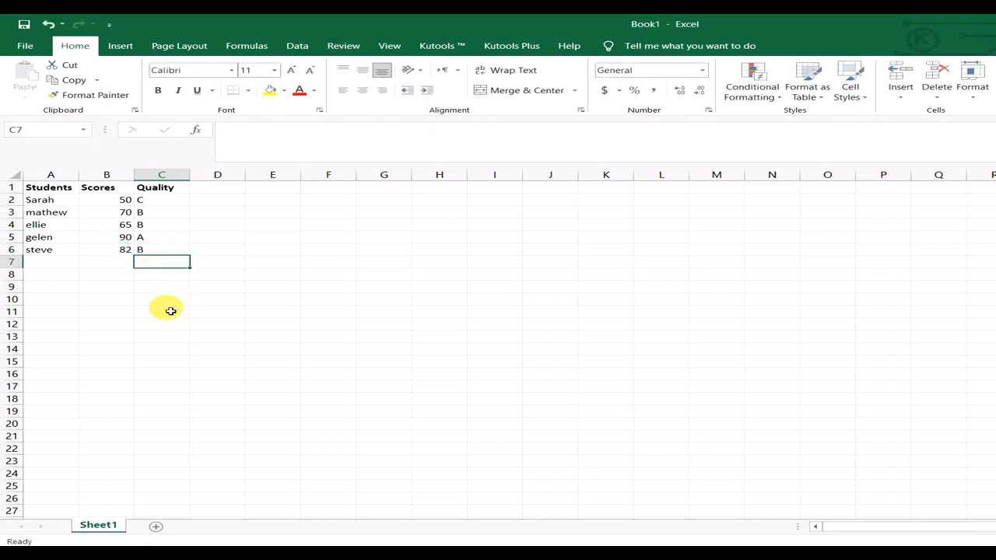